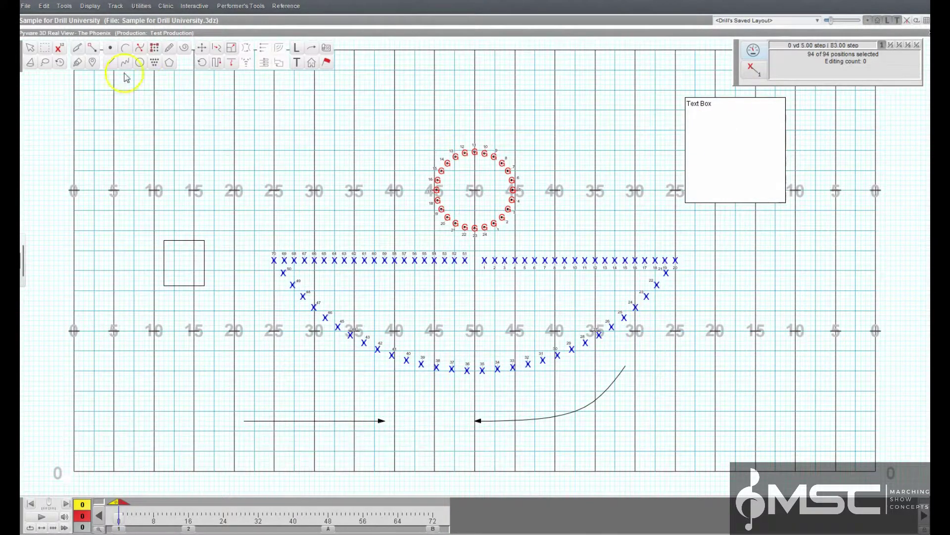
- Choose Print Instructions from the File menu's Print submenu to open the Instruction Report
left_click(28, 7)
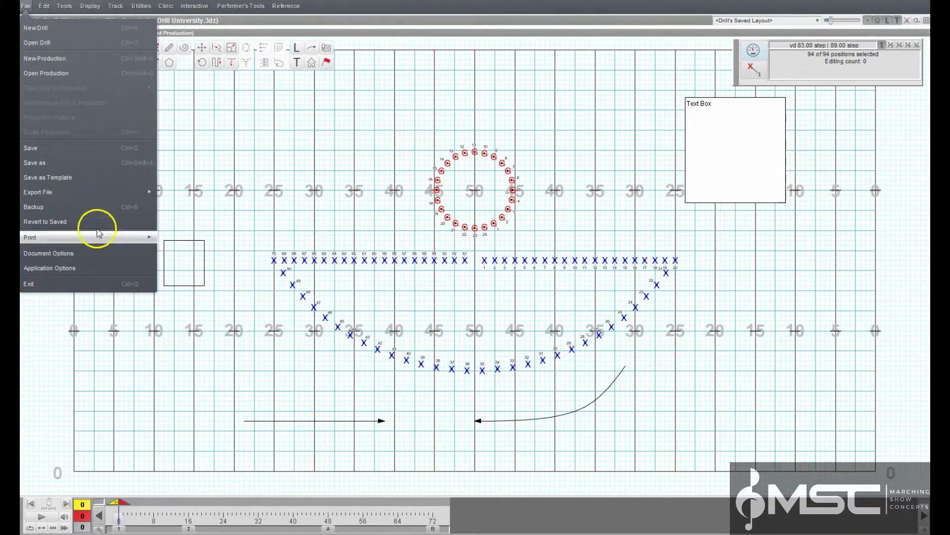
mouse_move(119, 241)
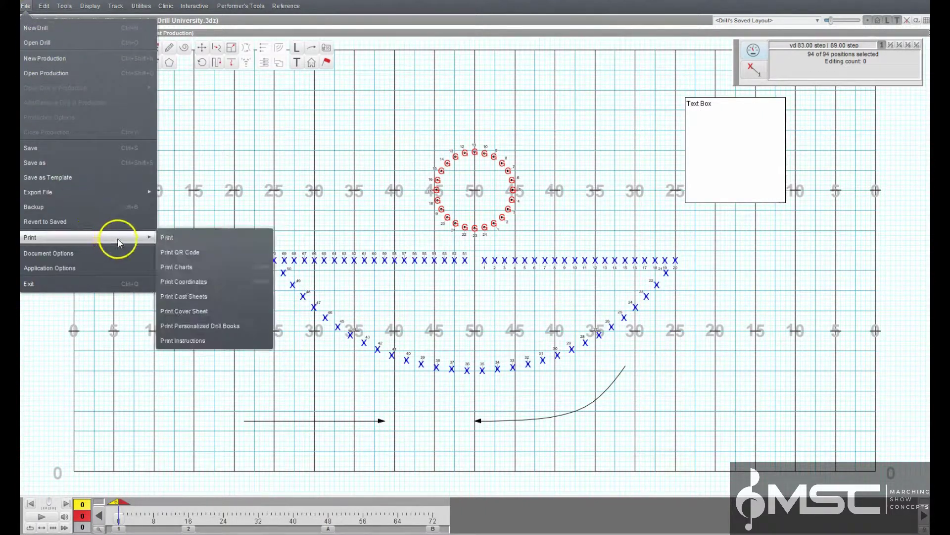
left_click(183, 341)
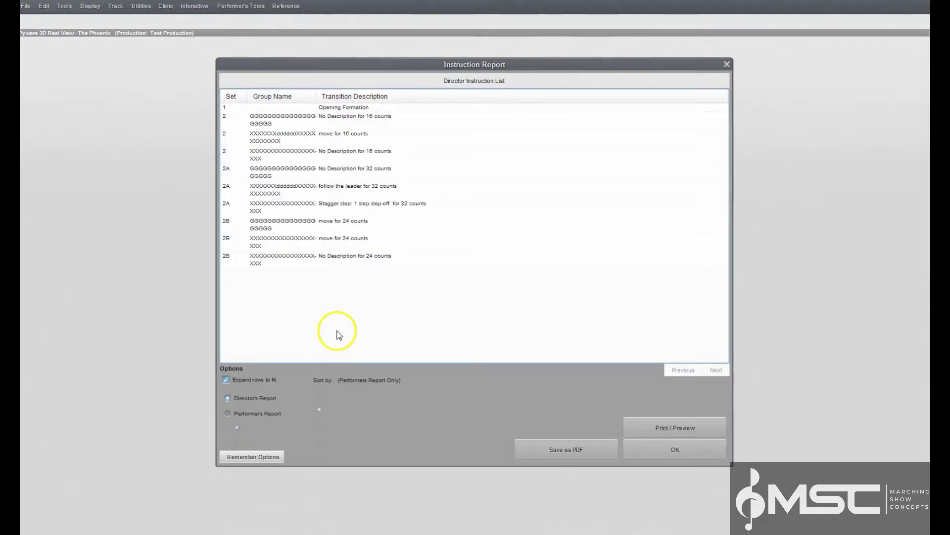
- Show the Instruction Report's director's instructions from the Opening Formation through set 2B
left_click(251, 397)
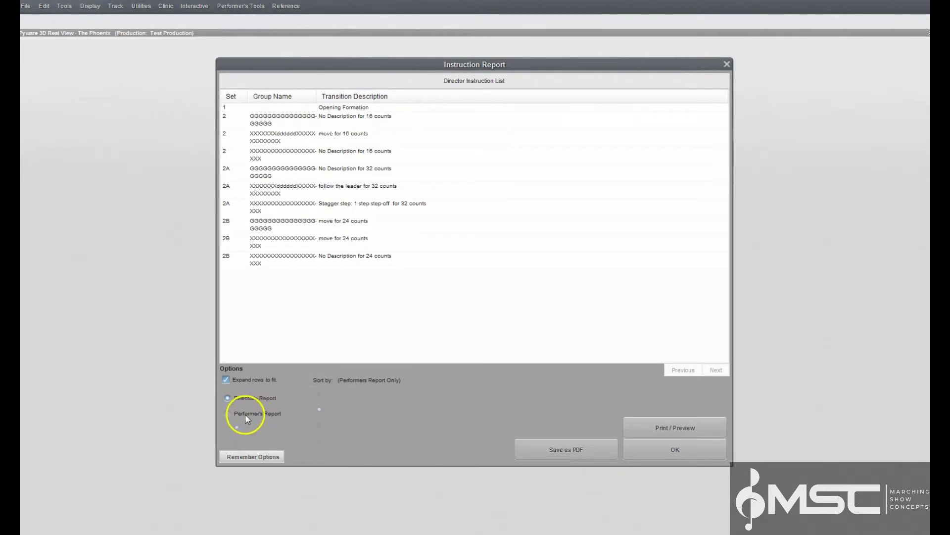
- Switch to the Performer's Report for G 1 and scroll through its per-set visual descriptions
left_click(258, 417)
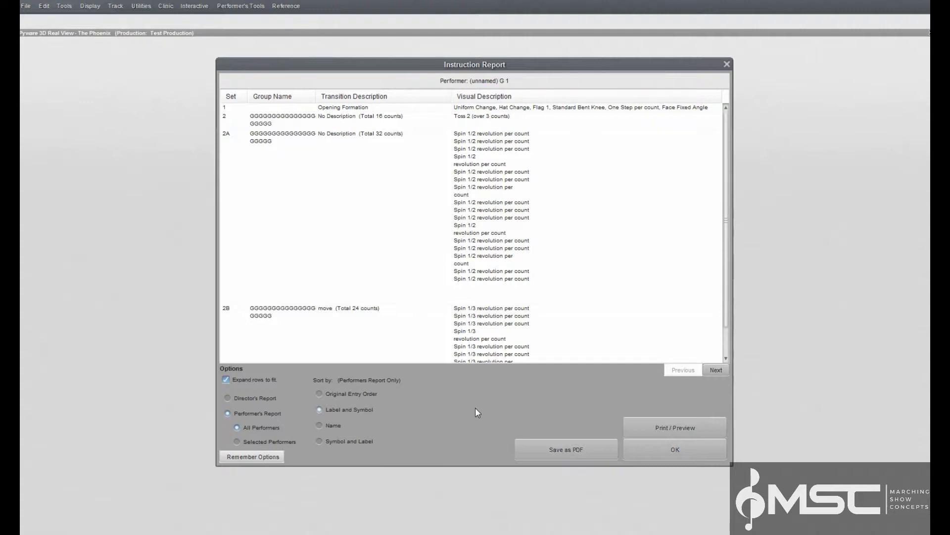
scroll(360, 309, "down", 1)
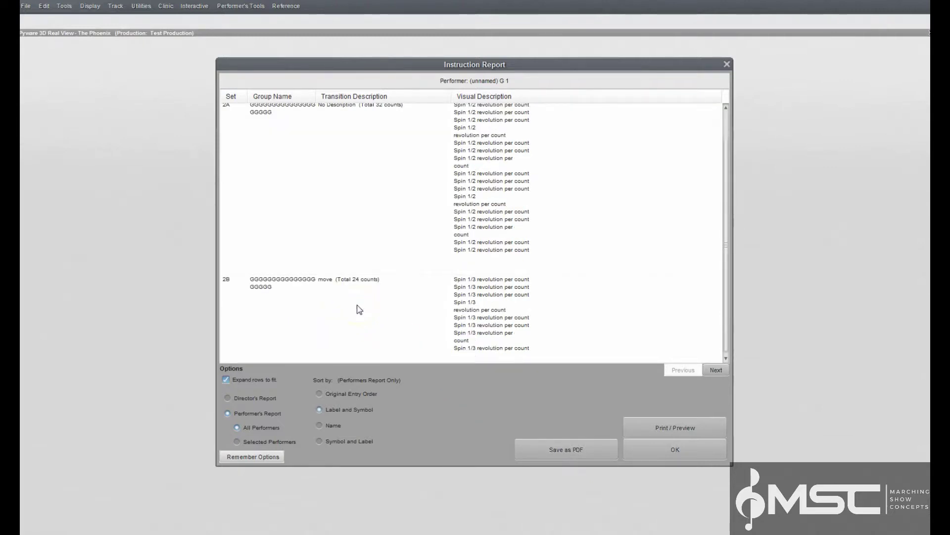
scroll(359, 308, "up", 1)
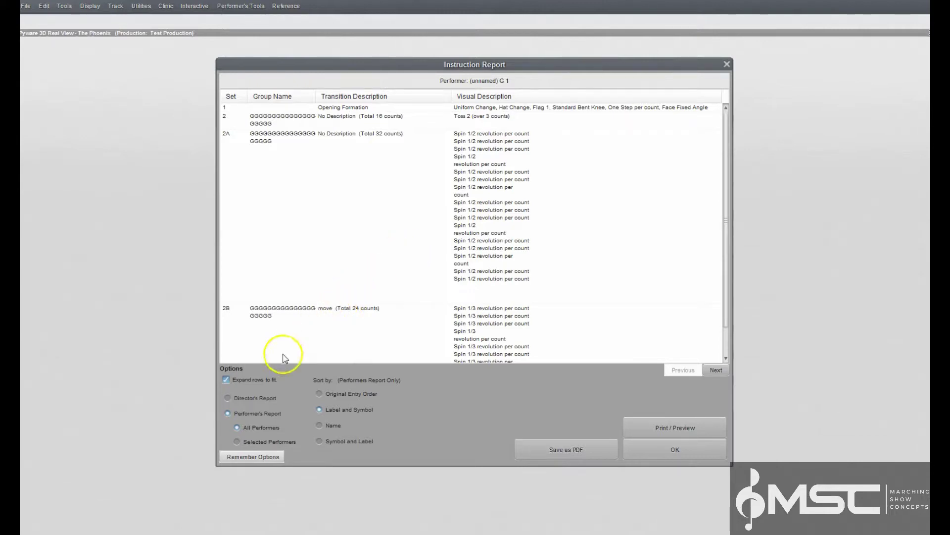
left_click(228, 398)
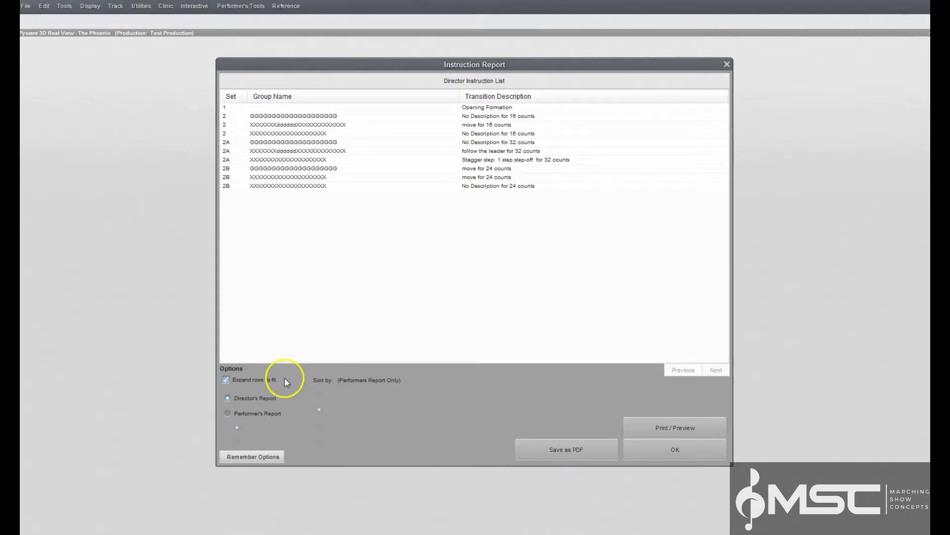
left_click(244, 416)
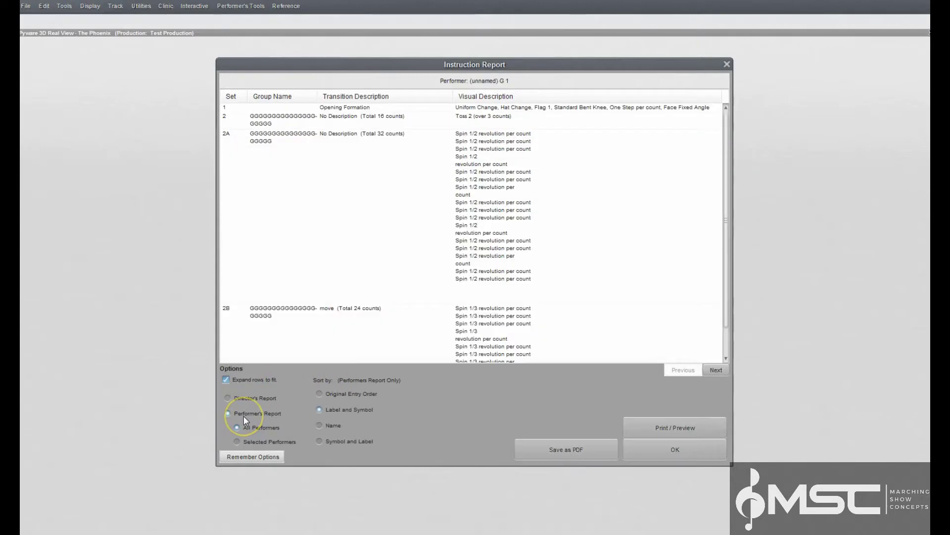
- Scroll G 1's report, then uncheck 'Expand rows to fit' so each set fits one line
left_click(445, 402)
left_click_drag(419, 402, 663, 441)
scroll(414, 227, "down", 1)
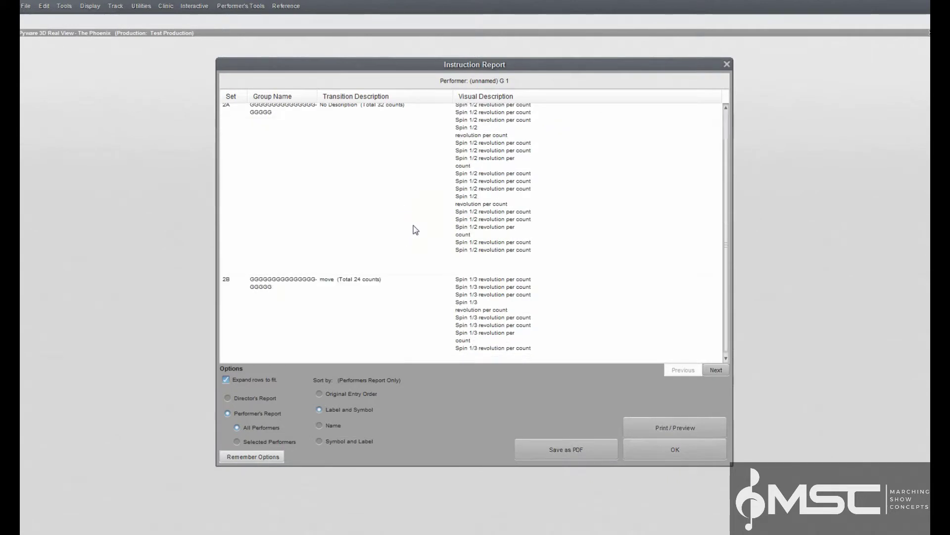
scroll(414, 227, "up", 1)
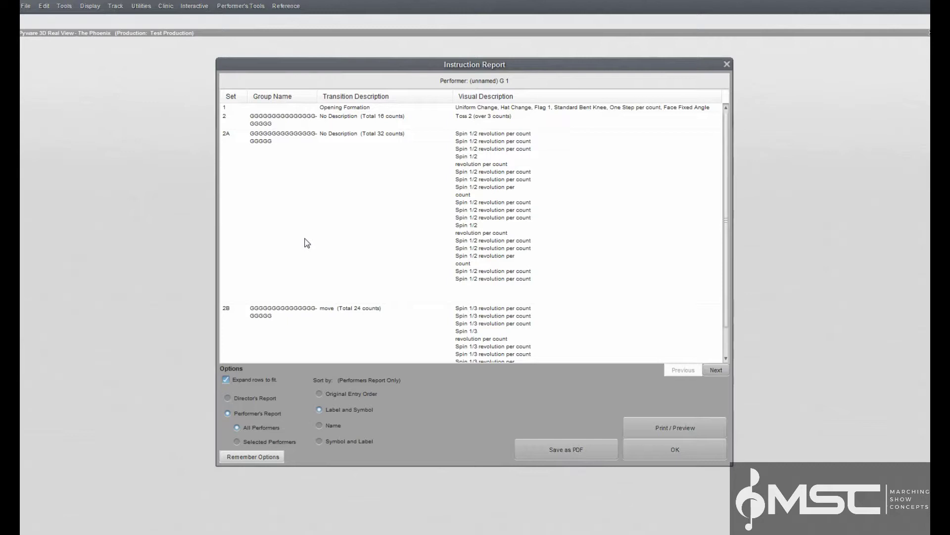
left_click(226, 380)
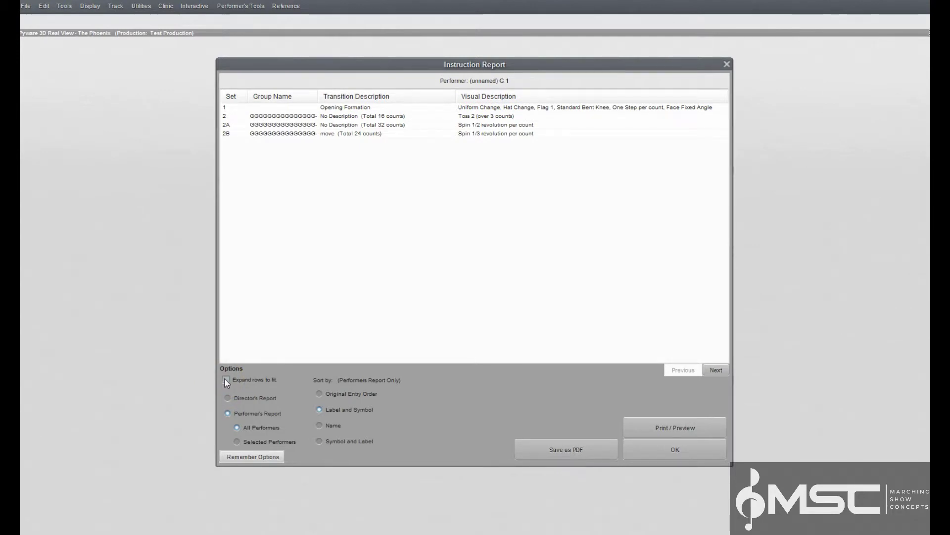
- Toggle 'Expand rows to fit' on and off, then page through X 1, G 2, X 2, G 3 to X 5
left_click(226, 380)
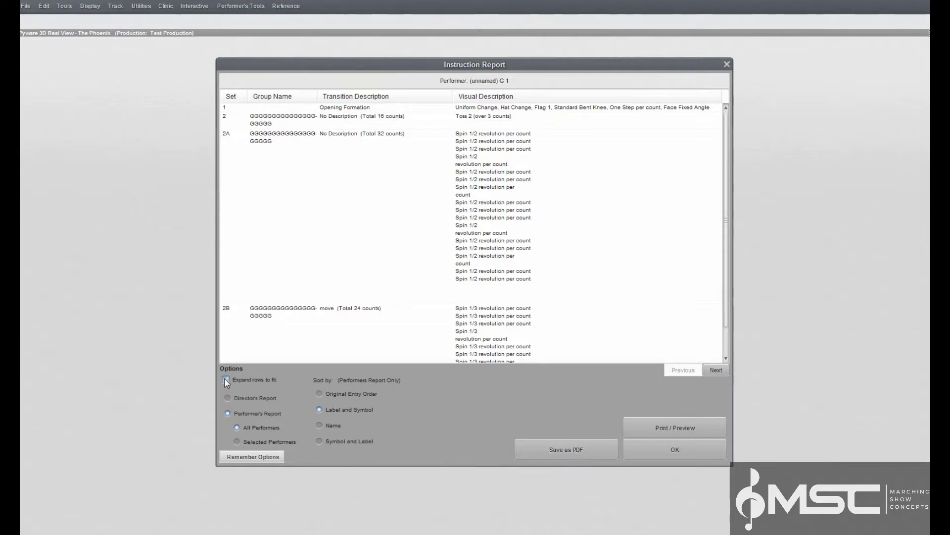
left_click(225, 378)
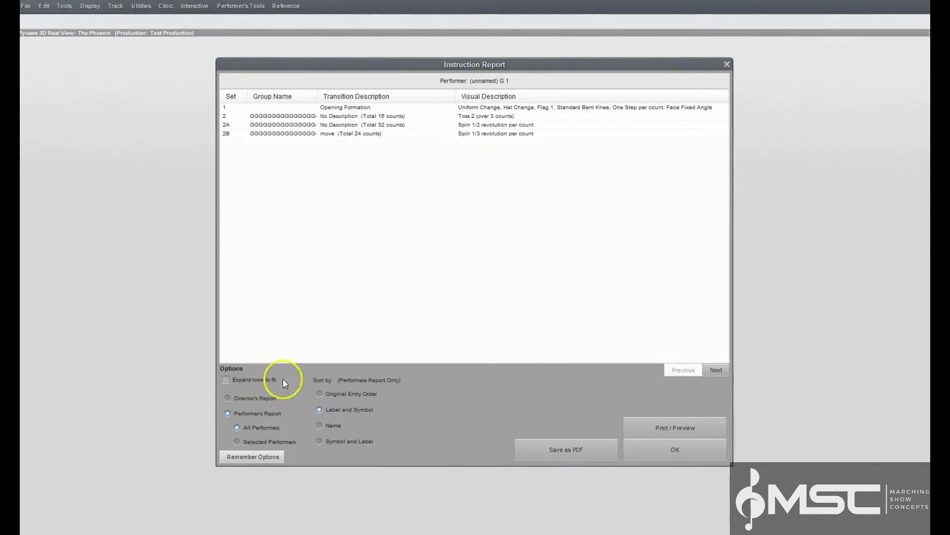
left_click(717, 371)
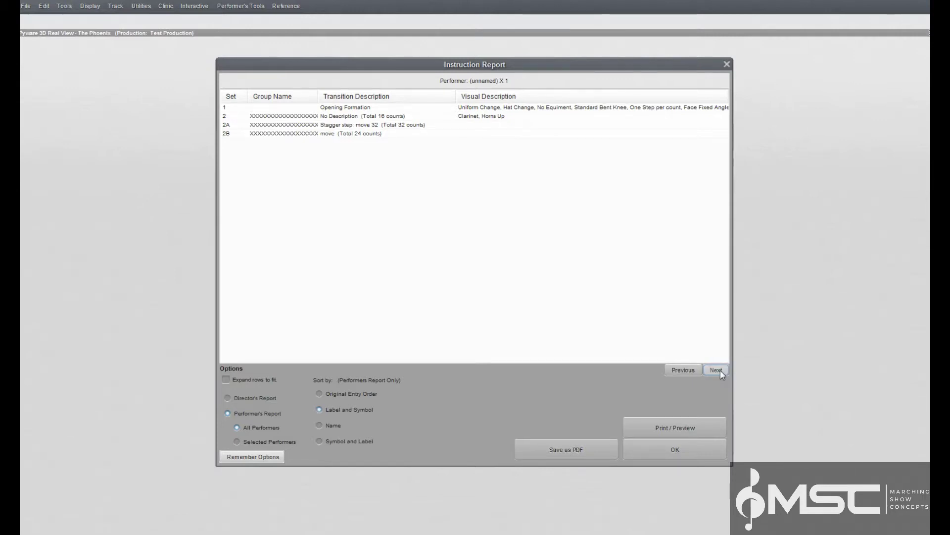
left_click(720, 370)
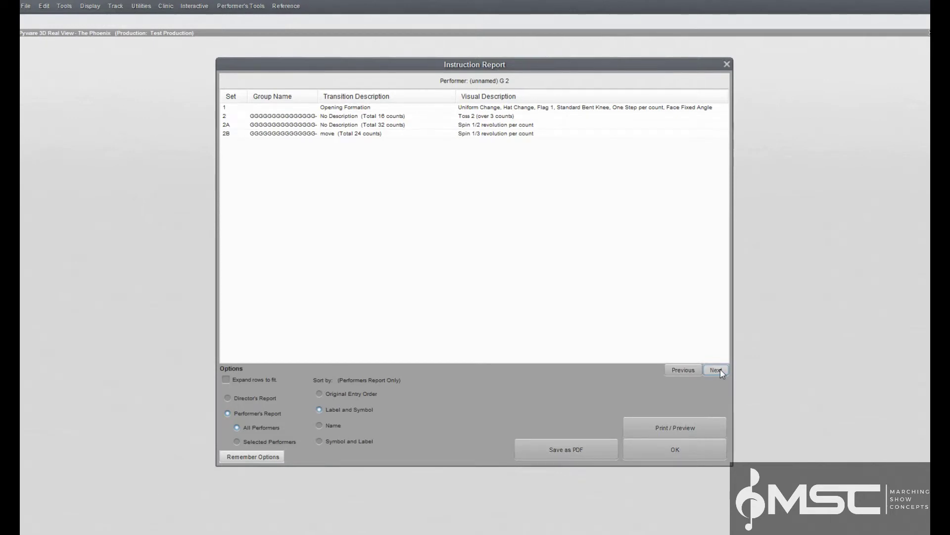
left_click(716, 370)
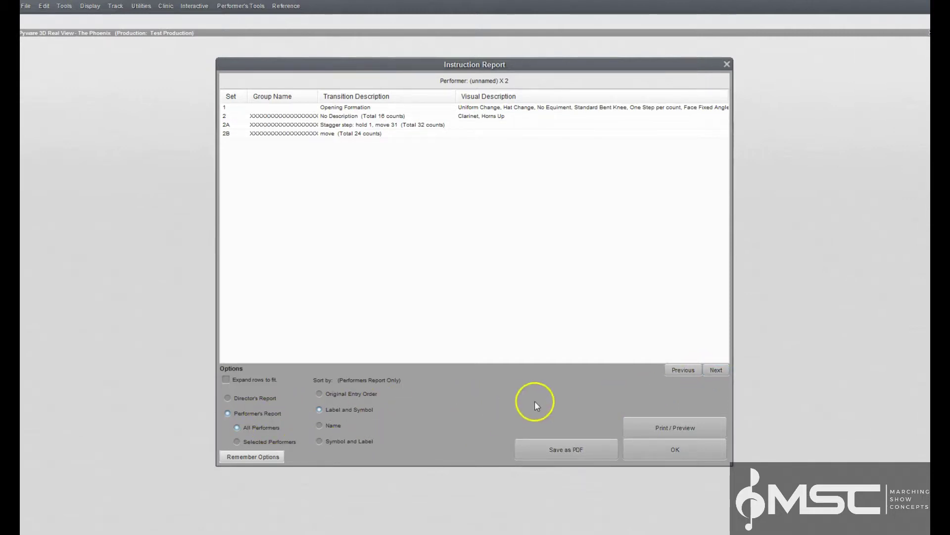
left_click(716, 370)
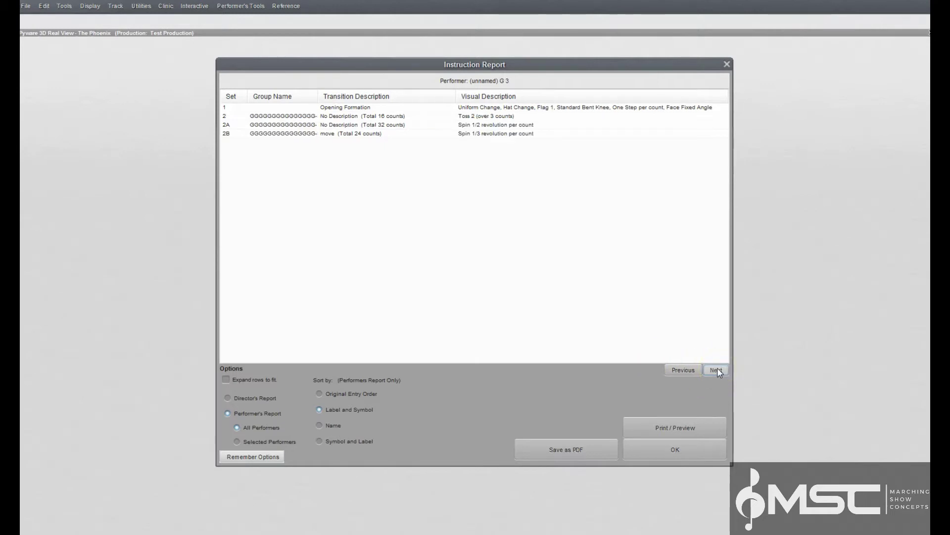
left_click(717, 370)
left_click(717, 370)
left_click(716, 371)
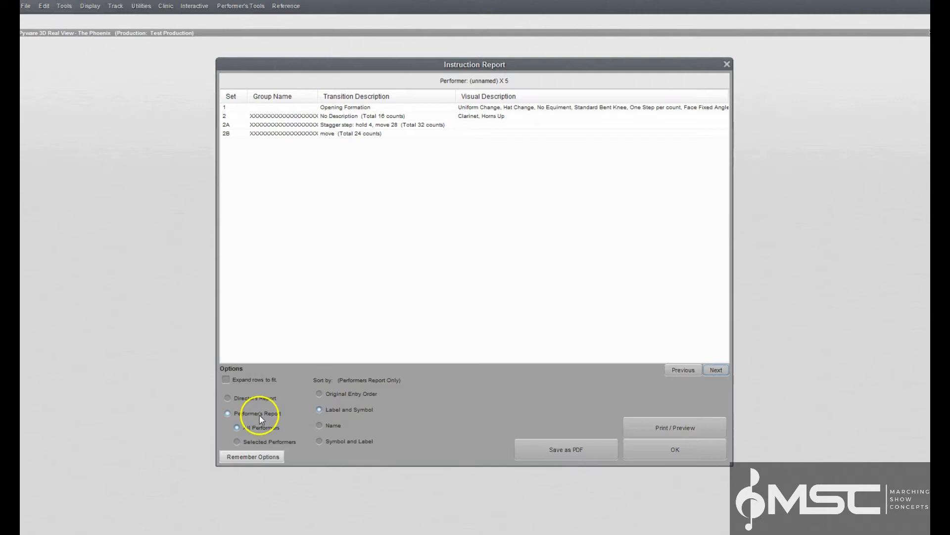
- Turn 'Expand rows to fit' back on so X 5's rows wrap their full group names
left_click(257, 442)
left_click(352, 414)
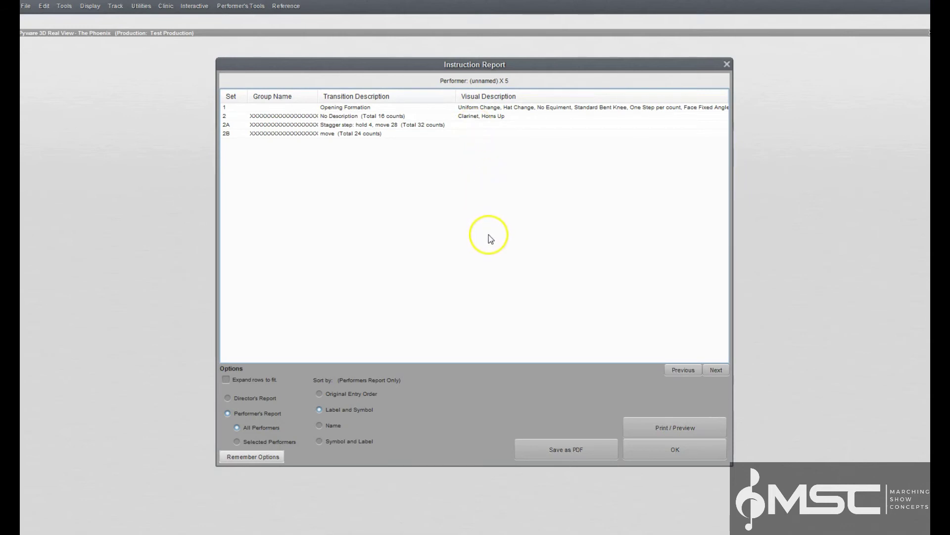
left_click(226, 379)
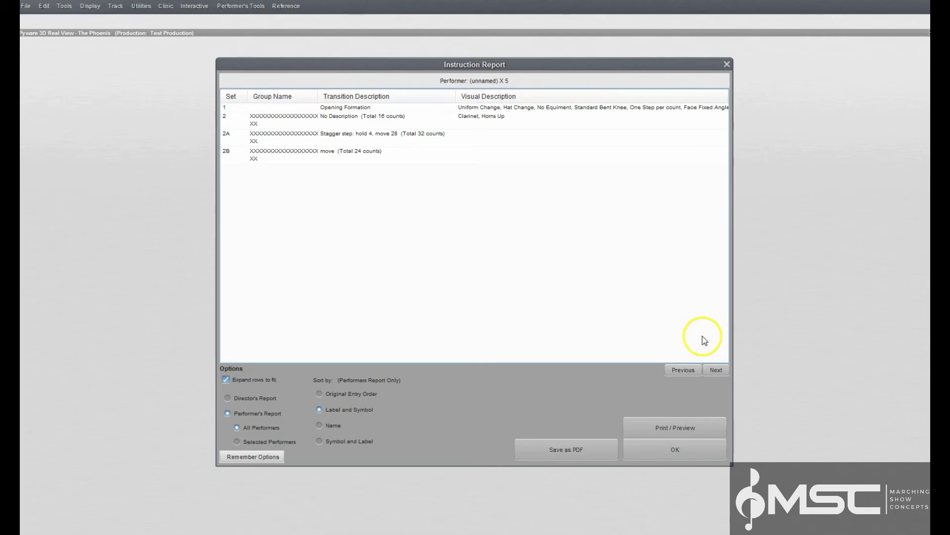
- Step back through earlier performers, then forward to G 5's expanded spin descriptions
left_click(684, 371)
left_click(683, 370)
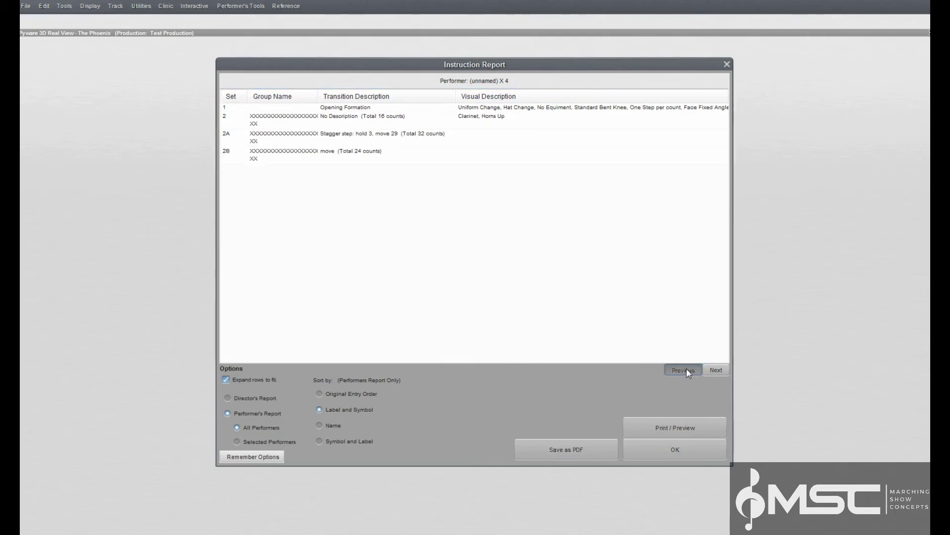
left_click(684, 371)
left_click(684, 370)
left_click(686, 369)
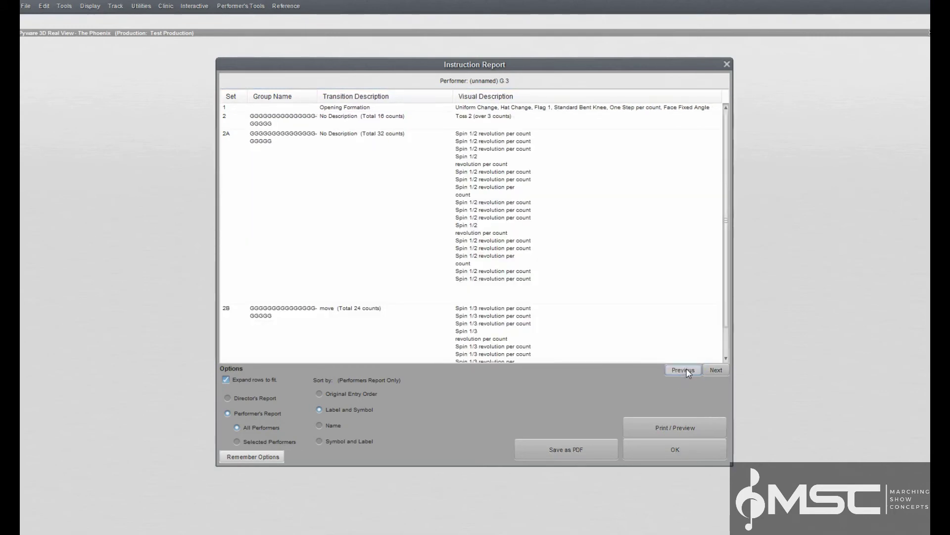
left_click(713, 369)
left_click(713, 370)
left_click(713, 370)
left_click(715, 370)
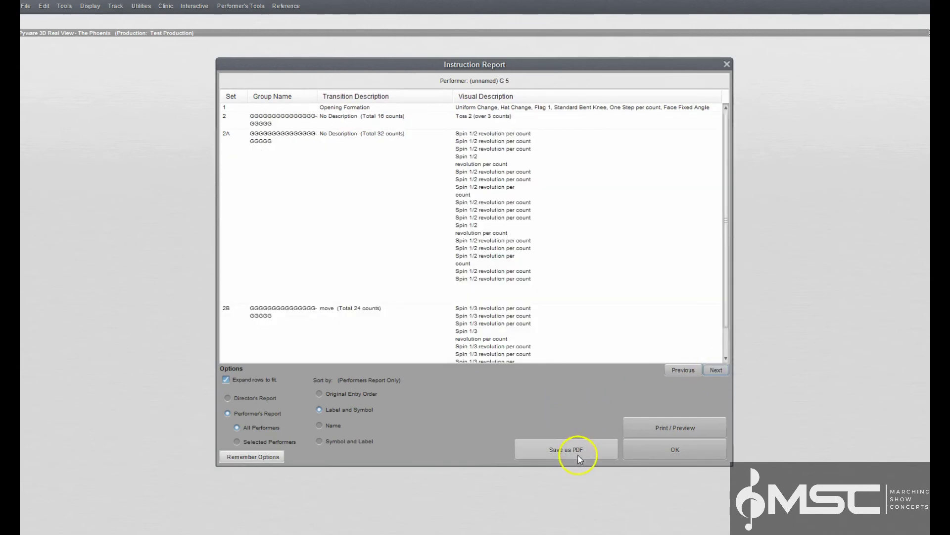
- Limit the report to selected performers, sort by Symbol and Label, and choose Save as PDF
left_click(260, 441)
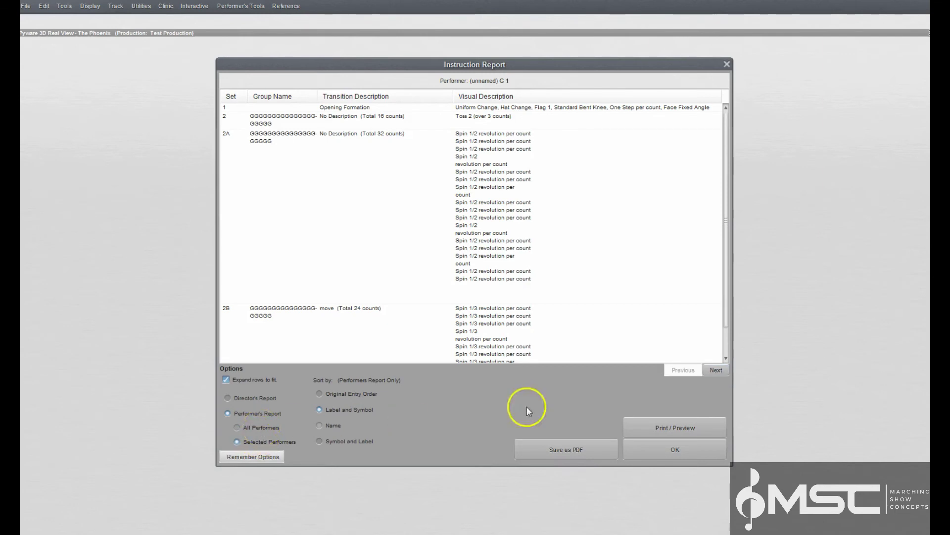
left_click(709, 370)
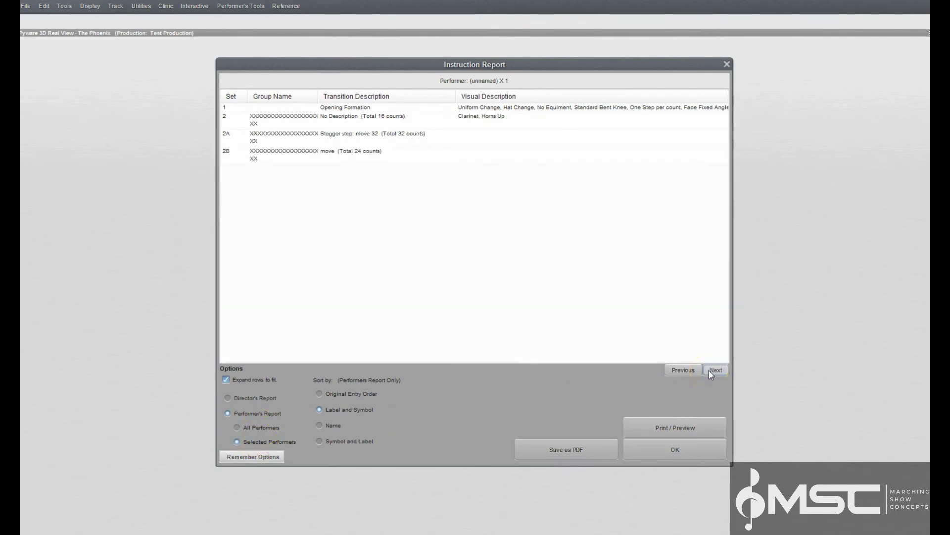
left_click(709, 370)
left_click(708, 371)
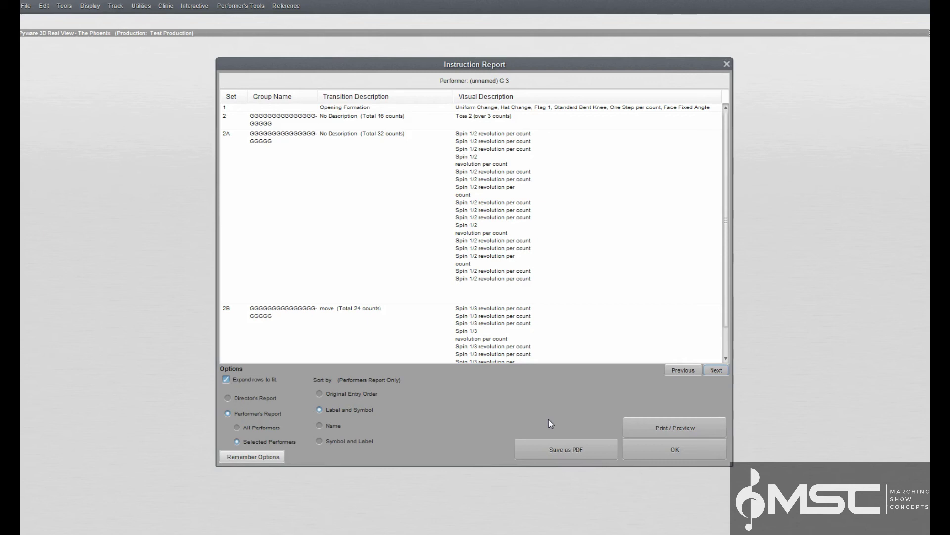
left_click(338, 425)
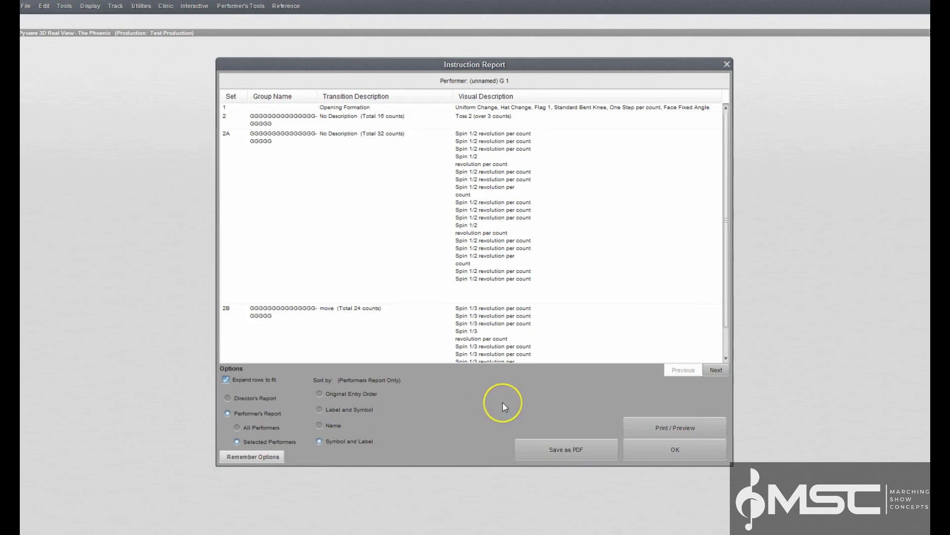
left_click(573, 447)
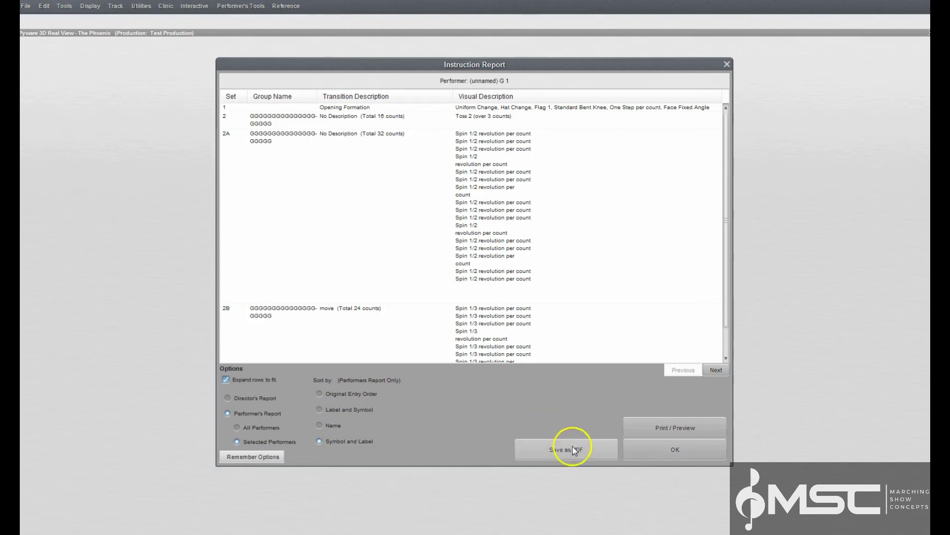